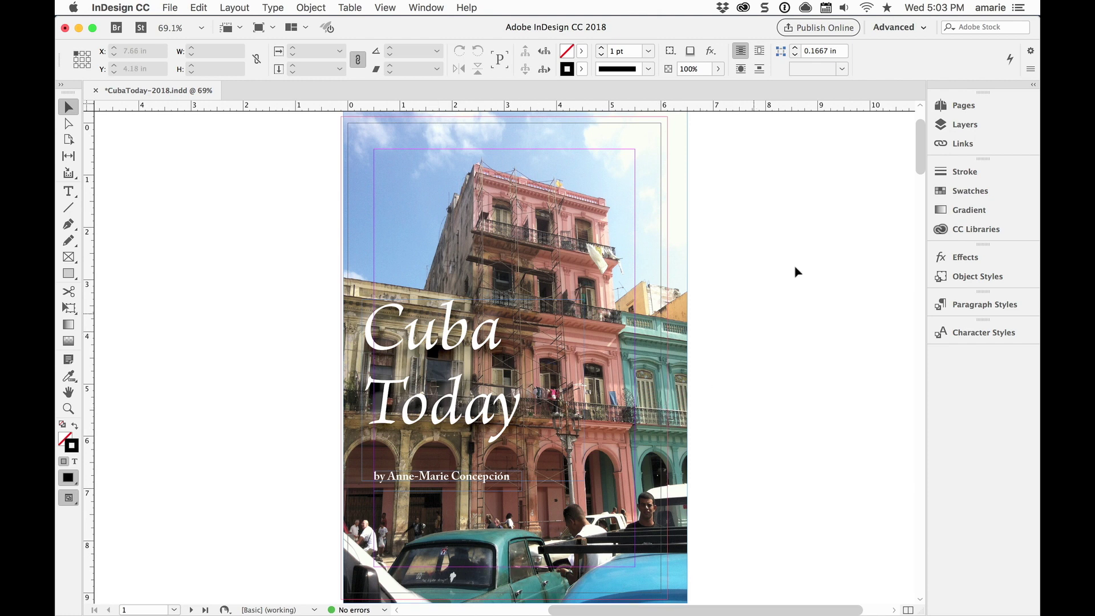
- Show the Pages panel with the Cuba Today document's page thumbnails
left_click(961, 106)
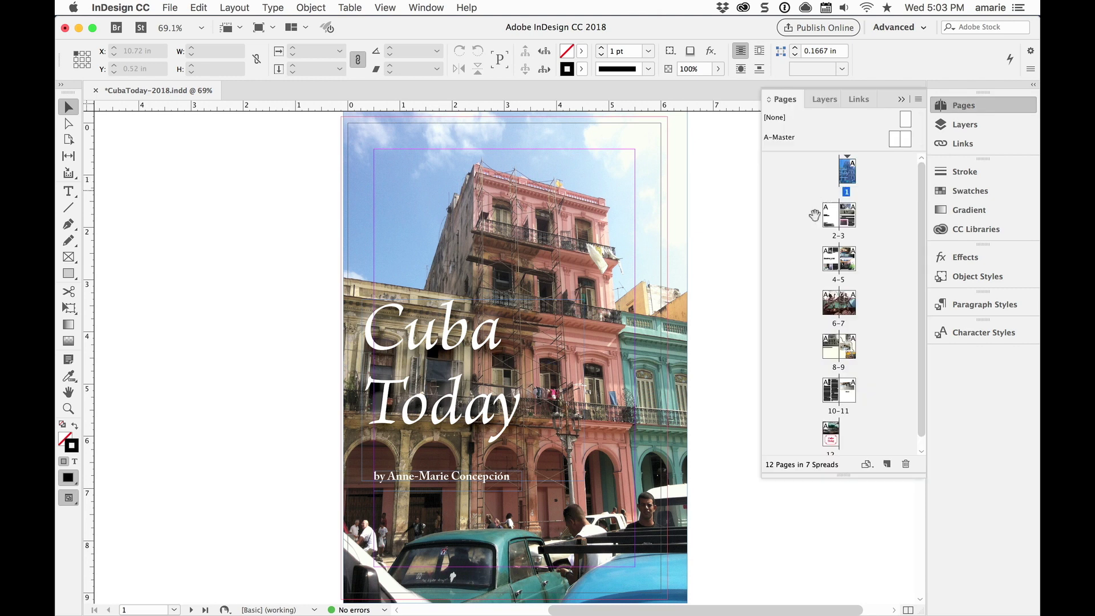
- Jump to the 6–7 spread and view page 7's full-page mosaic sculpture photo
scroll(878, 260, "down", 1)
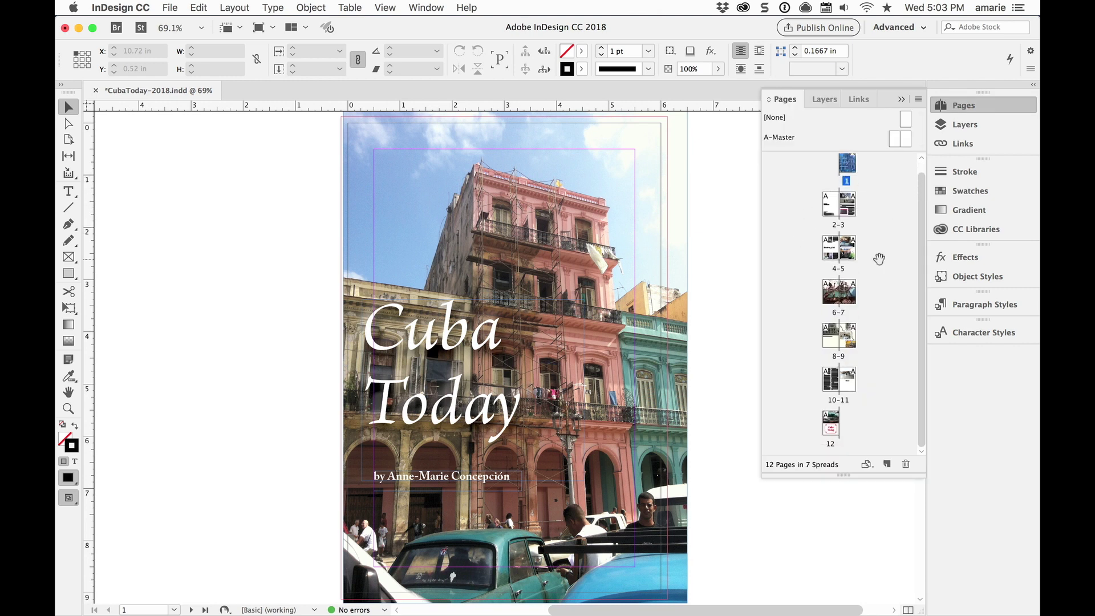
scroll(878, 259, "up", 1)
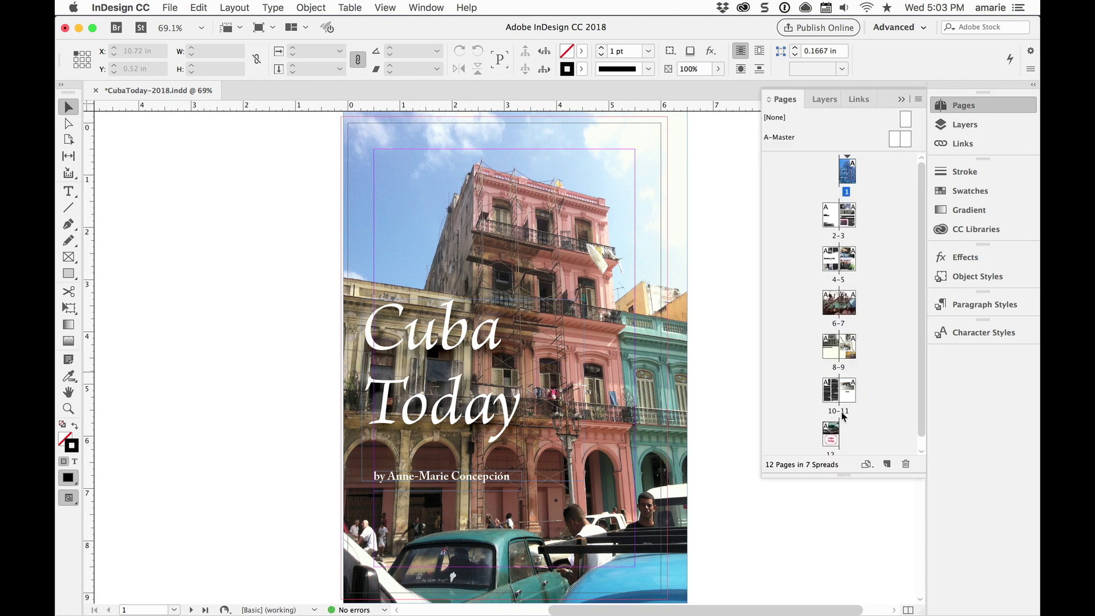
double_click(839, 323)
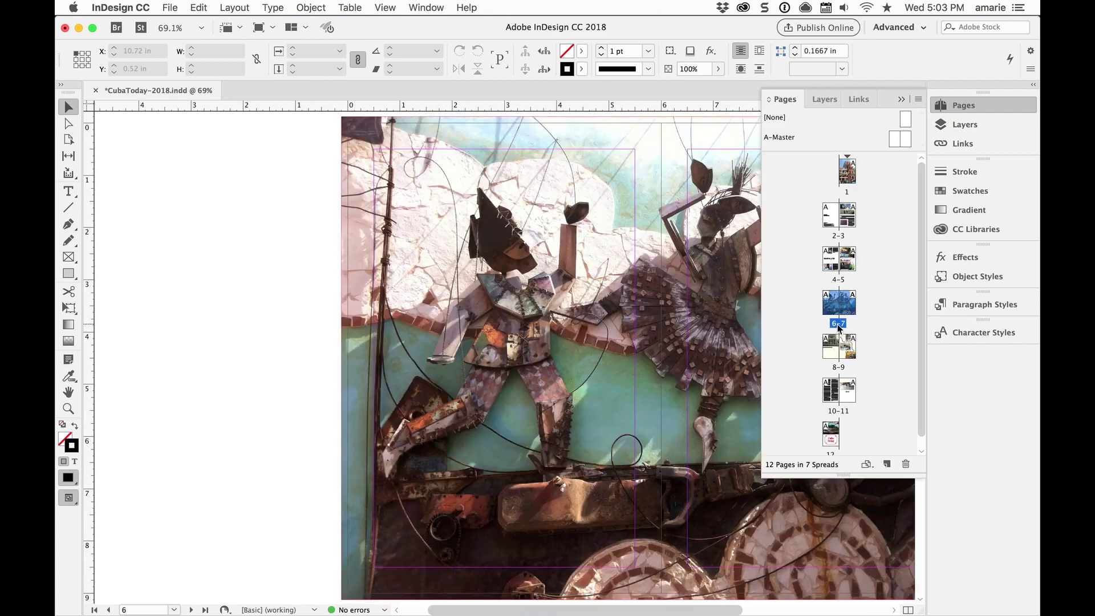
left_click(901, 99)
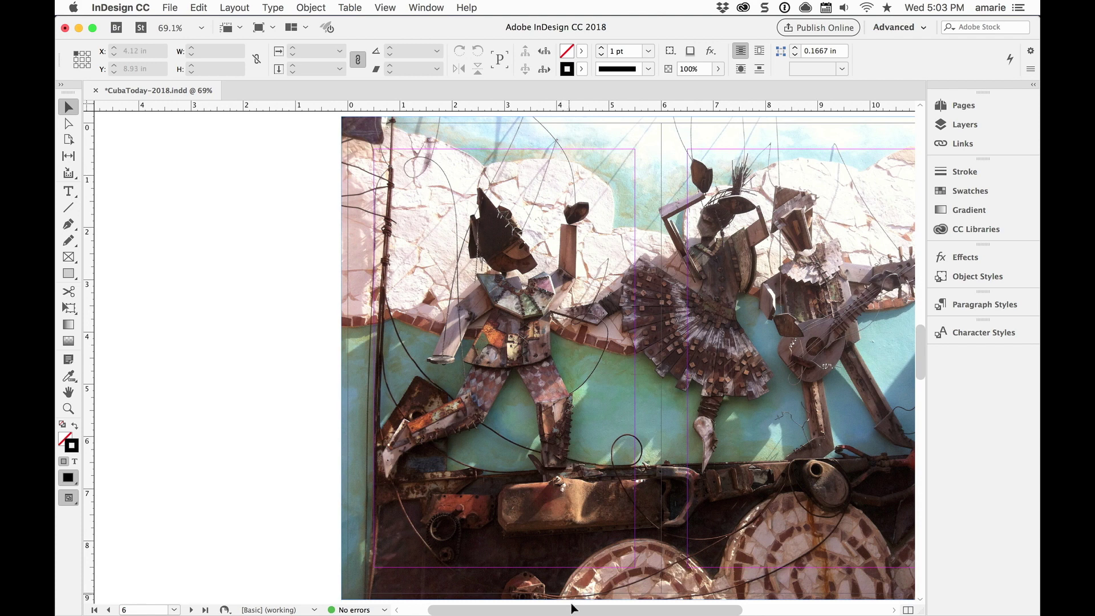
left_click_drag(593, 610, 669, 610)
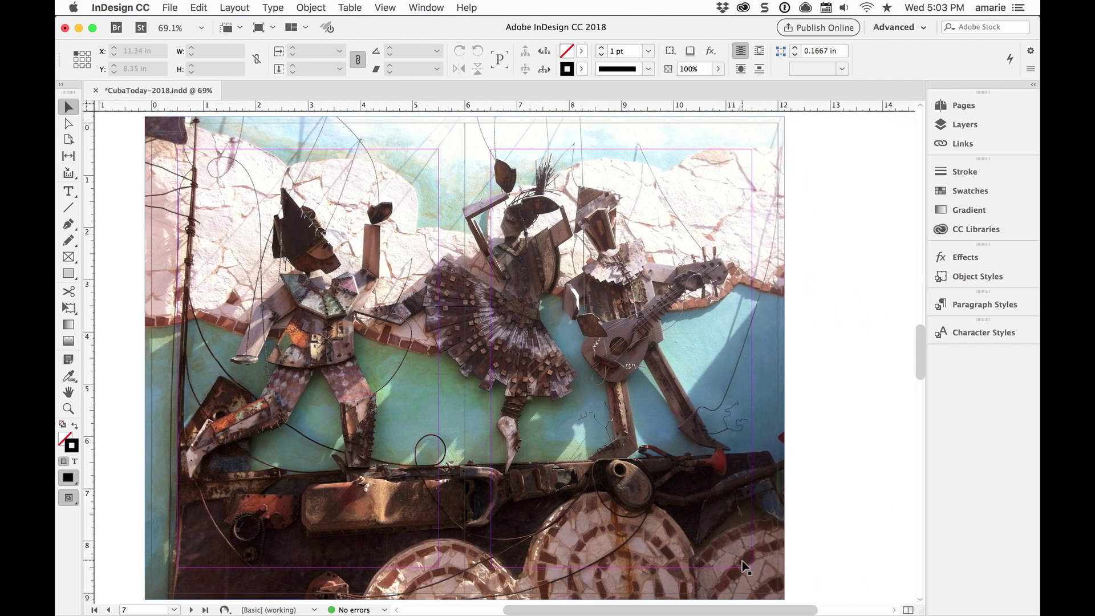
left_click_drag(740, 610, 761, 609)
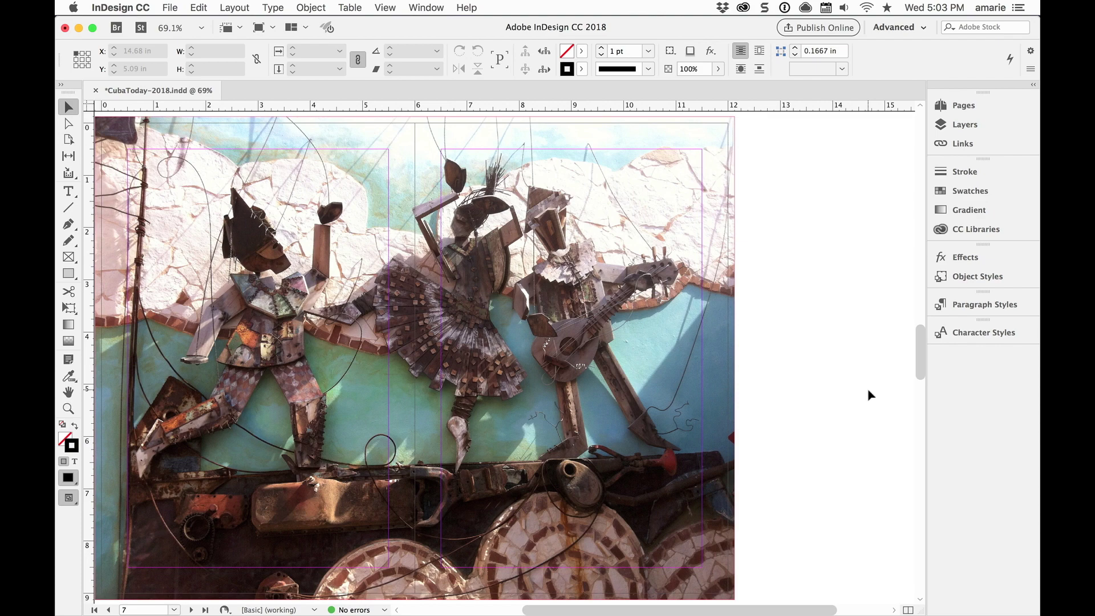
scroll(870, 394, "left", 1)
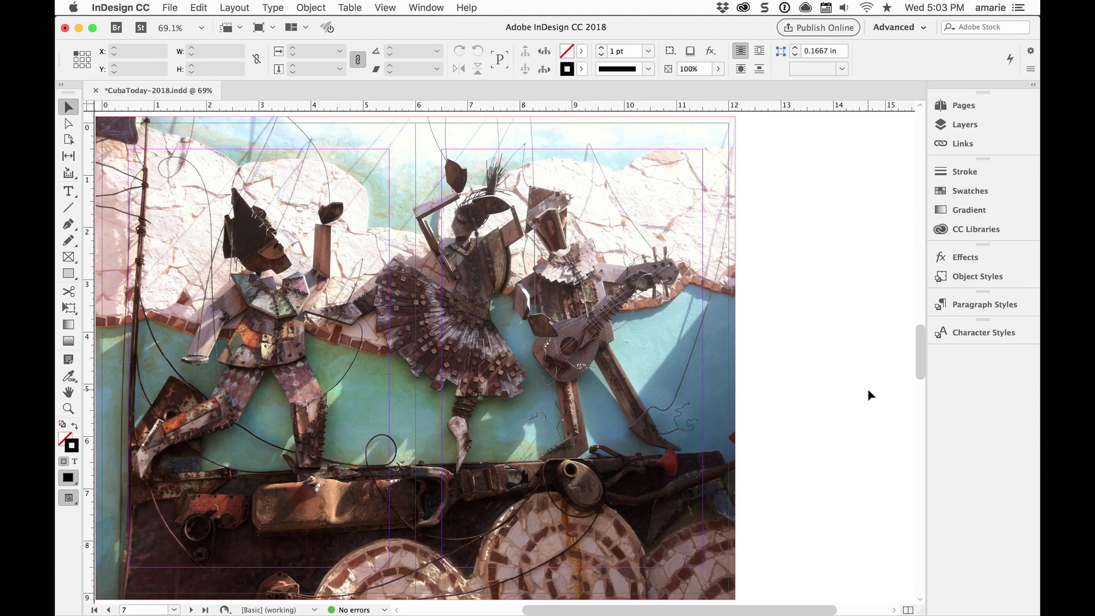
scroll(870, 394, "left", 2)
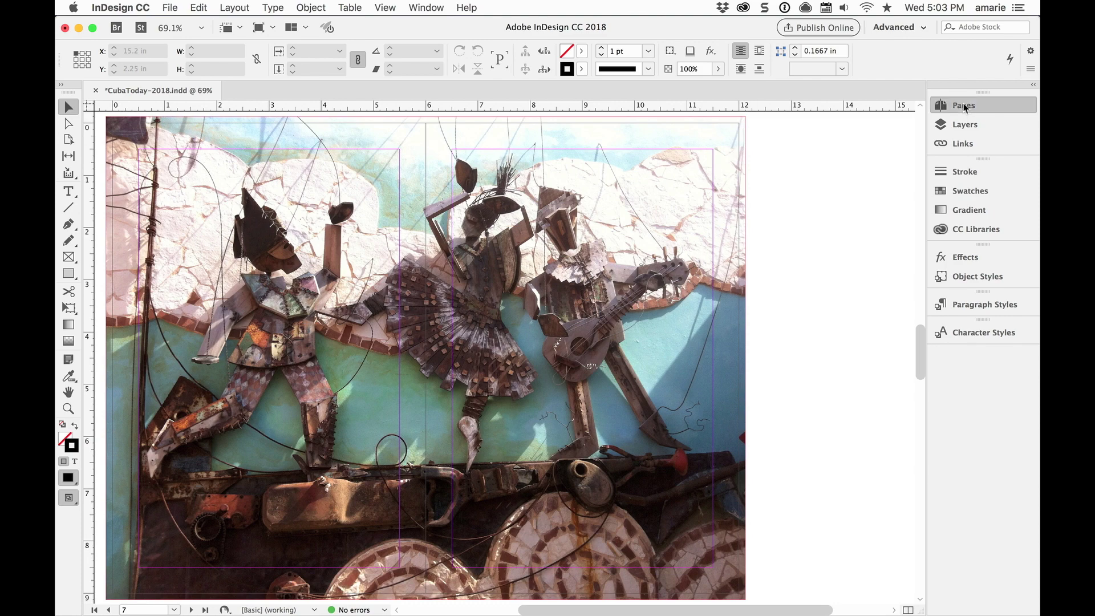
- Turn off Allow Document Pages to Shuffle and add an A-Master page beside spread 6–7
left_click(963, 106)
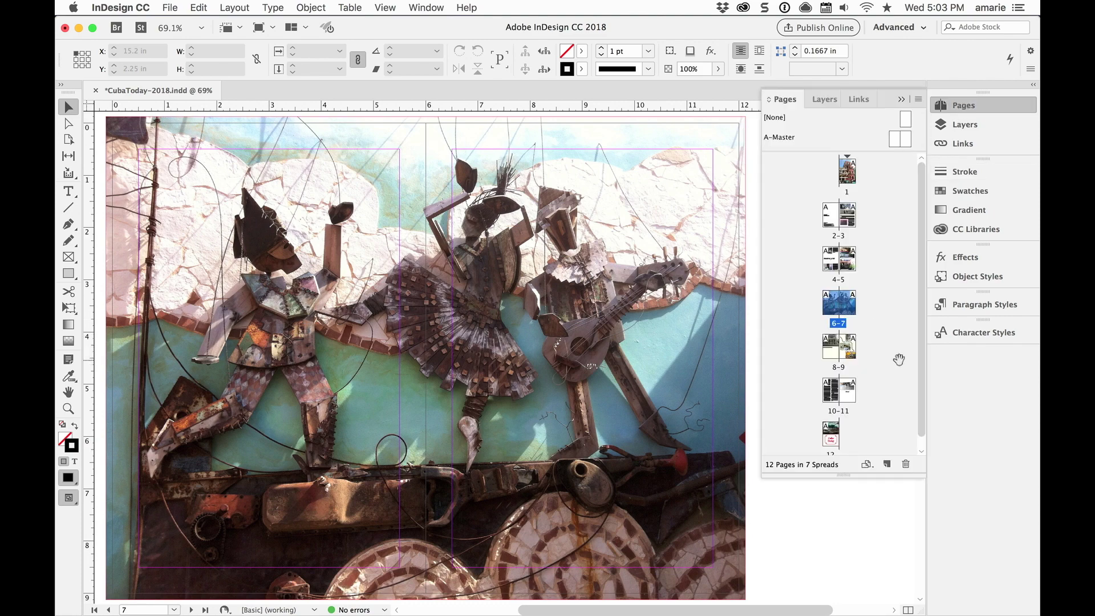
left_click(919, 100)
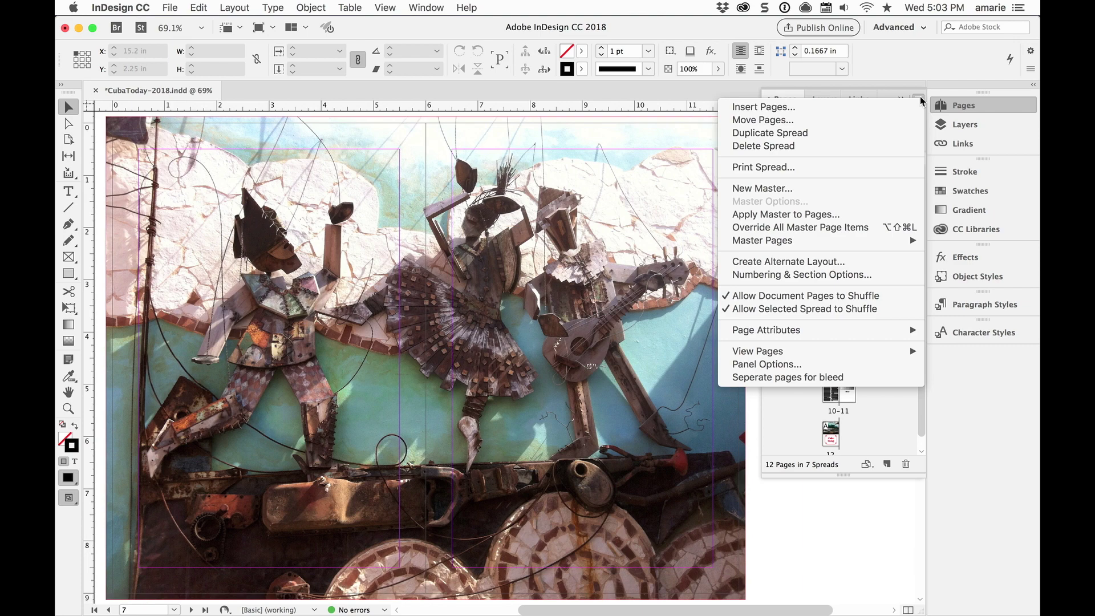
left_click(877, 296)
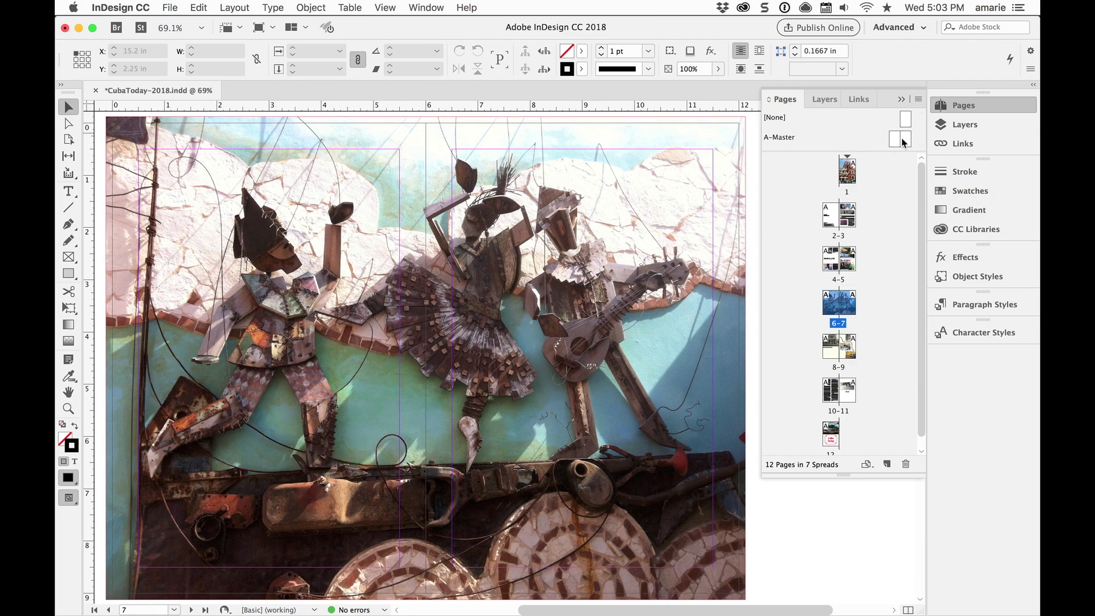
left_click_drag(905, 145, 858, 309)
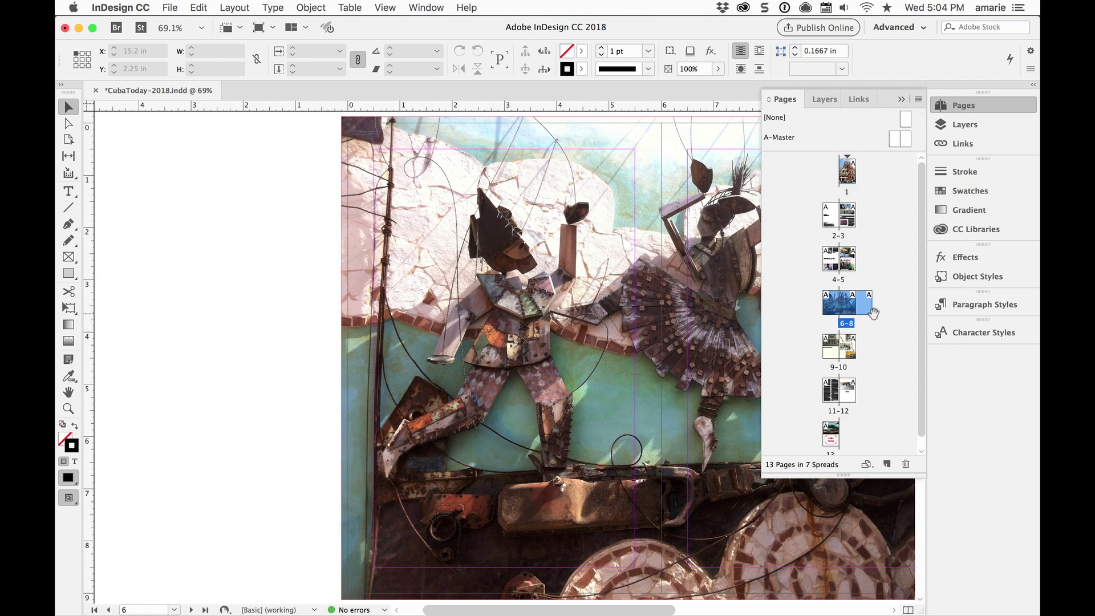
- Go to new page 8 and check the 6 × 9 in size in Document Setup without changes
double_click(864, 304)
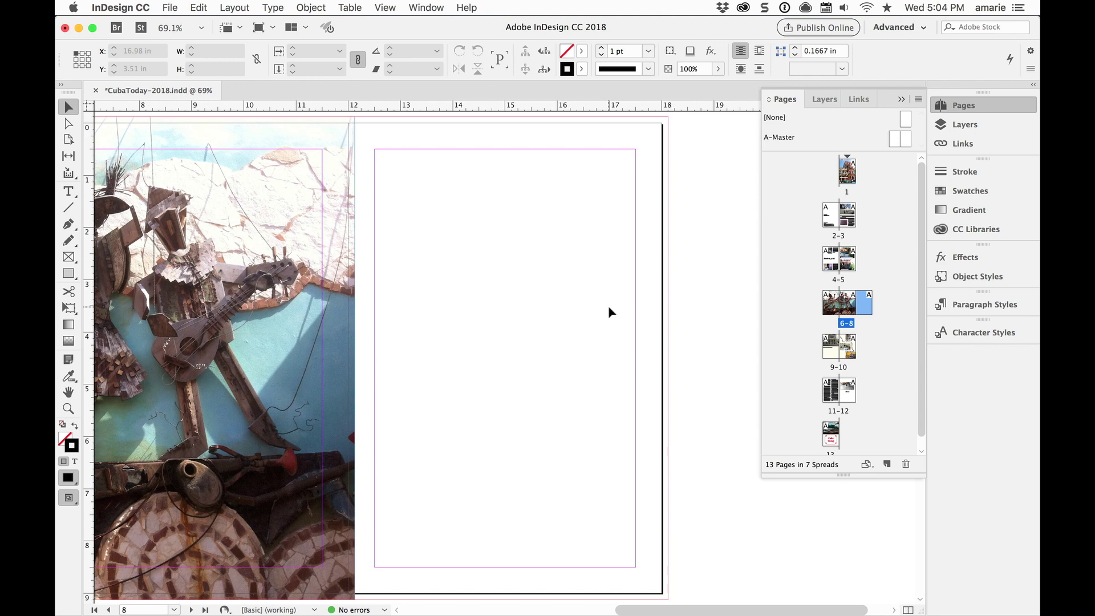
left_click(171, 7)
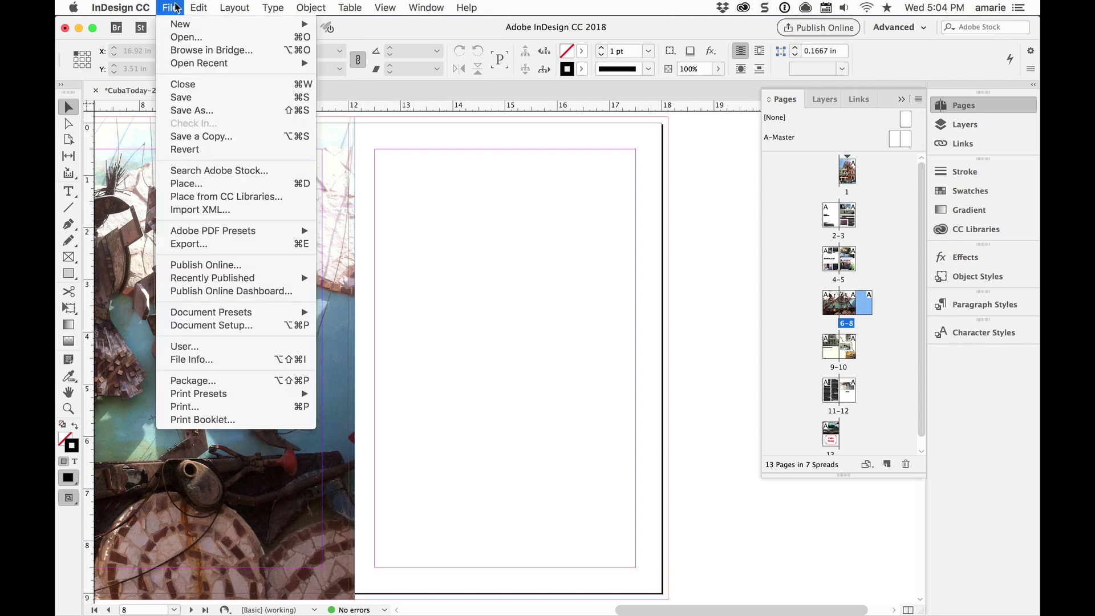
left_click(211, 326)
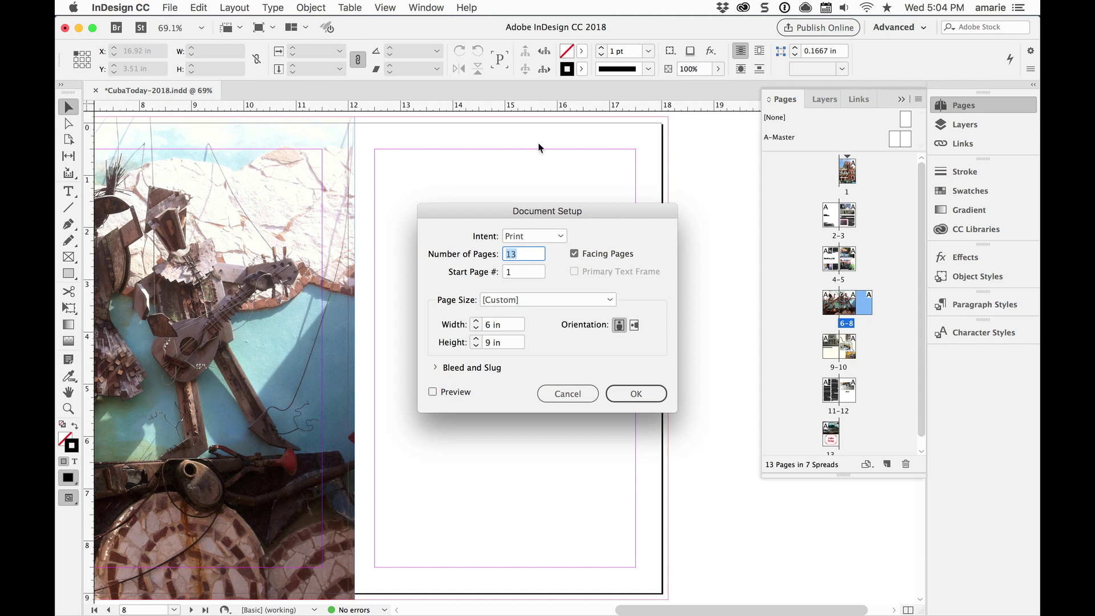
left_click(577, 395)
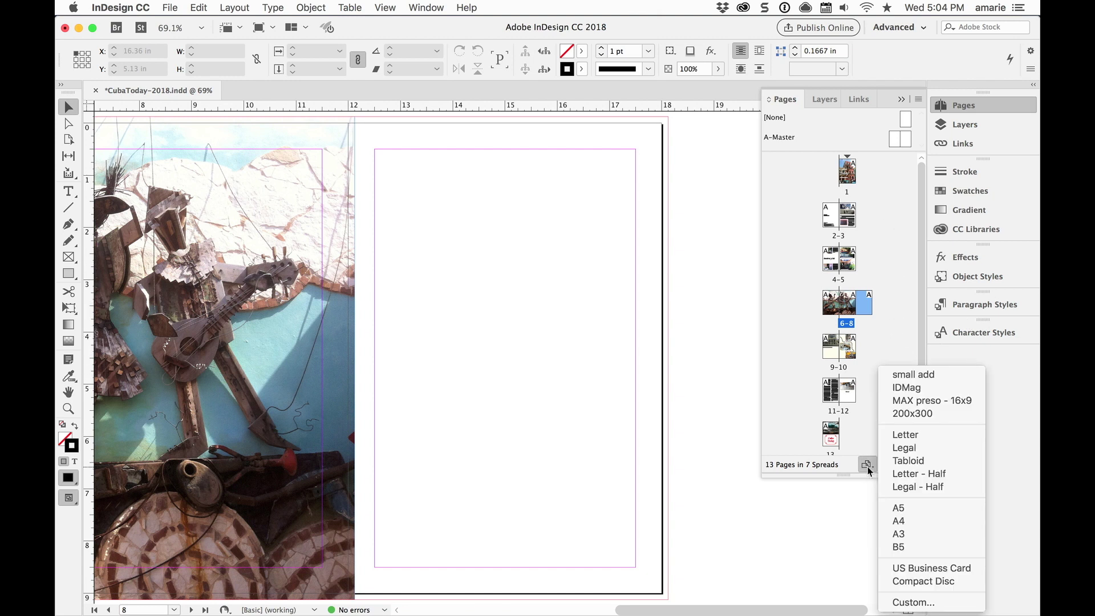
- Define a custom page size preset named 'gatefold', 3 in wide by 9 in tall
left_click(866, 470)
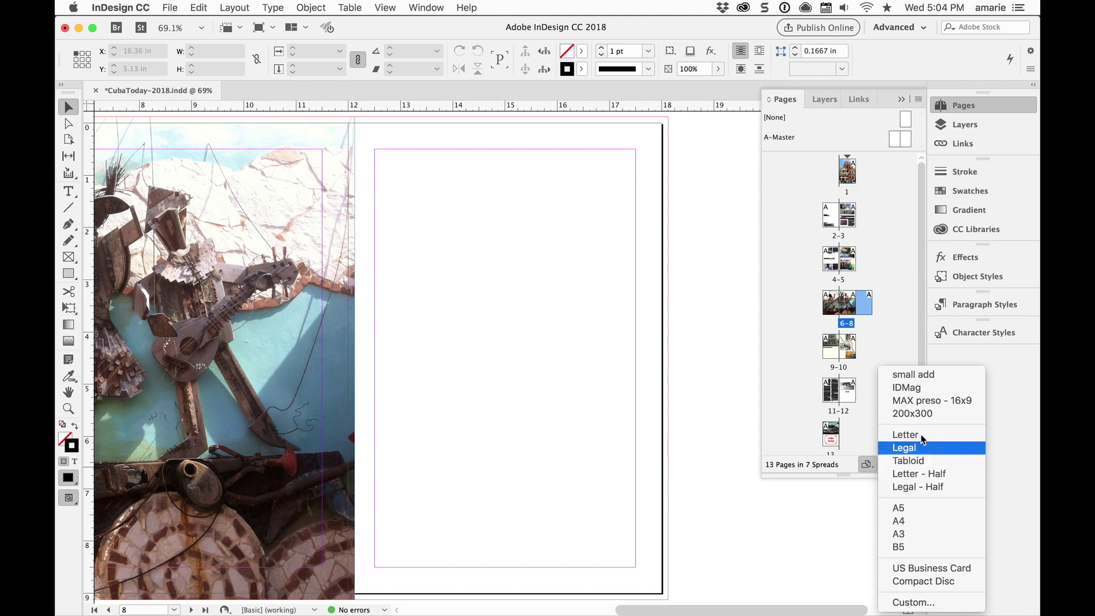
left_click(919, 603)
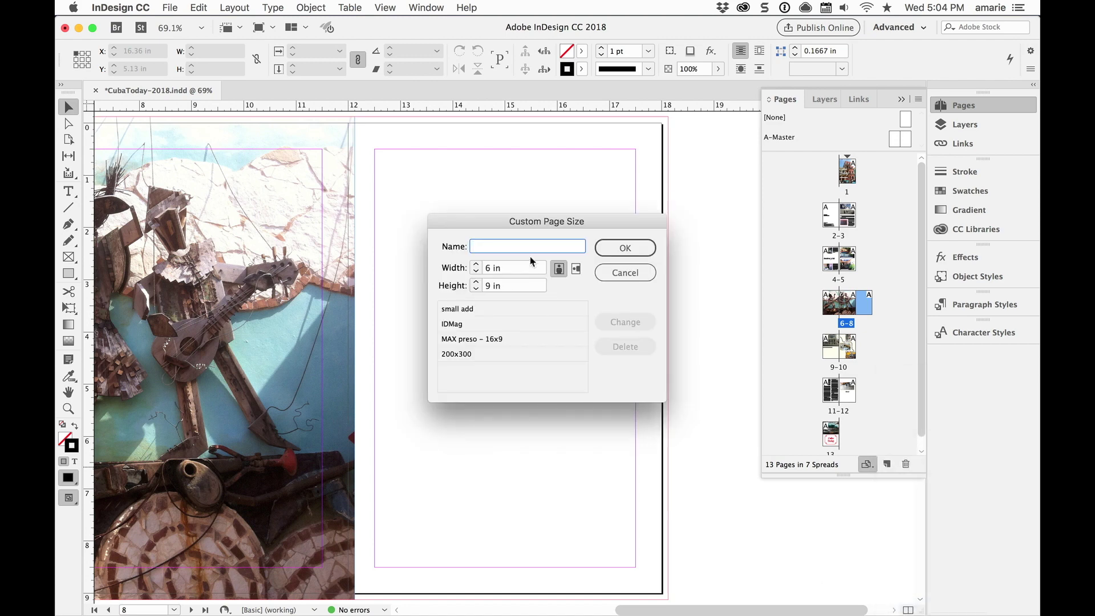
type("gatefold")
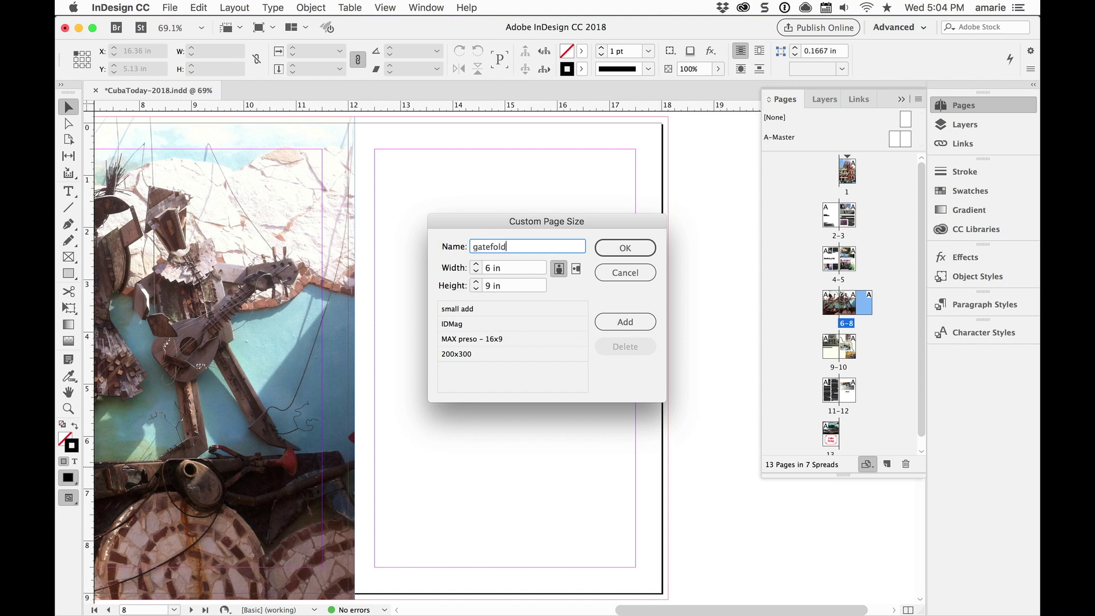
key("Tab")
type("3")
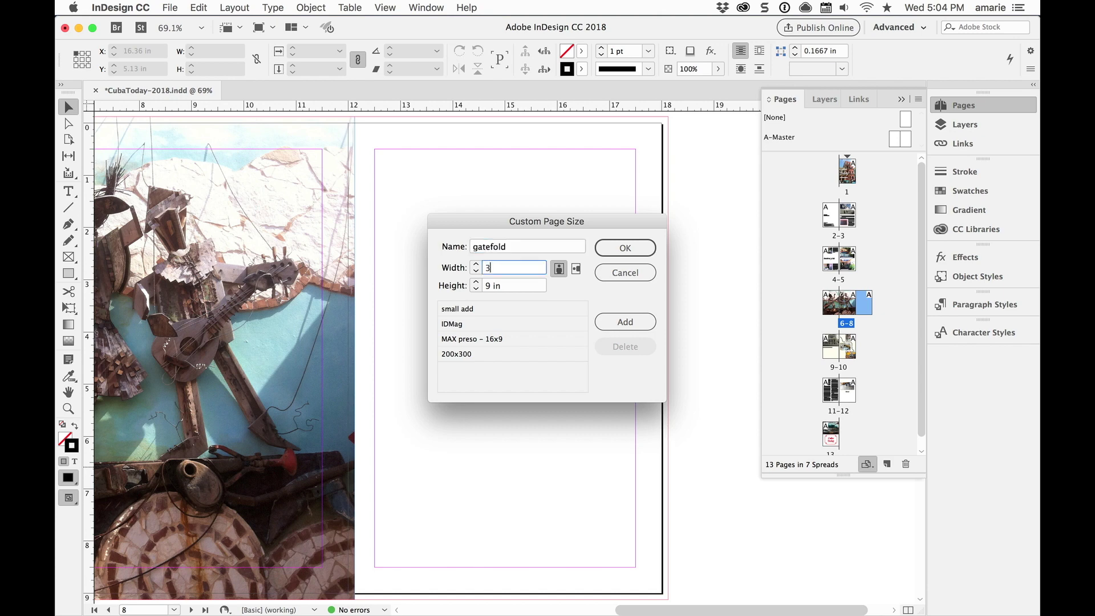
type(" in")
key("Tab")
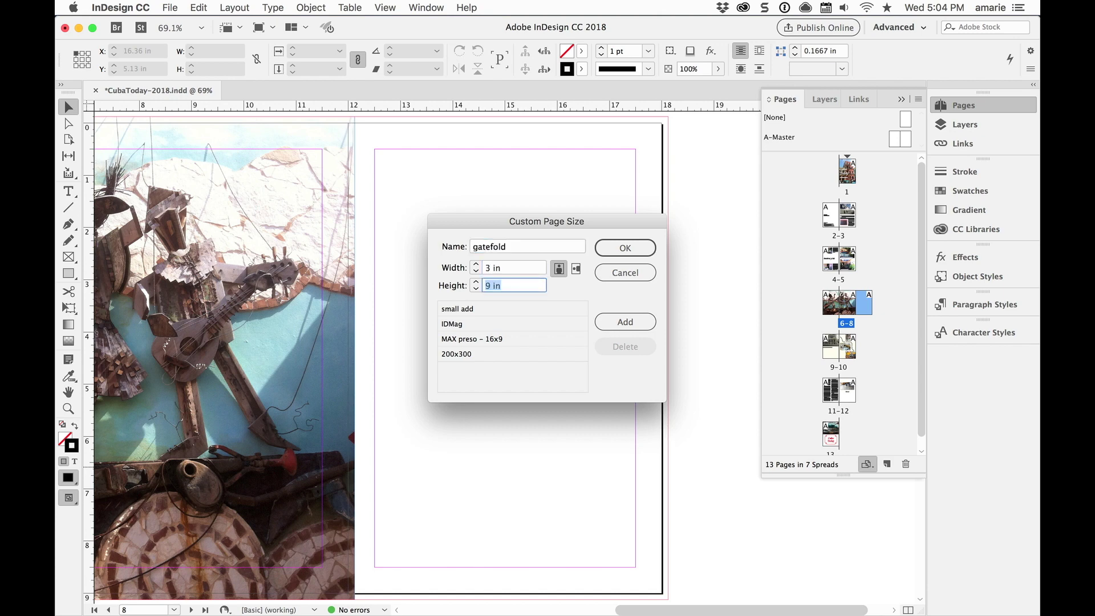
left_click(638, 323)
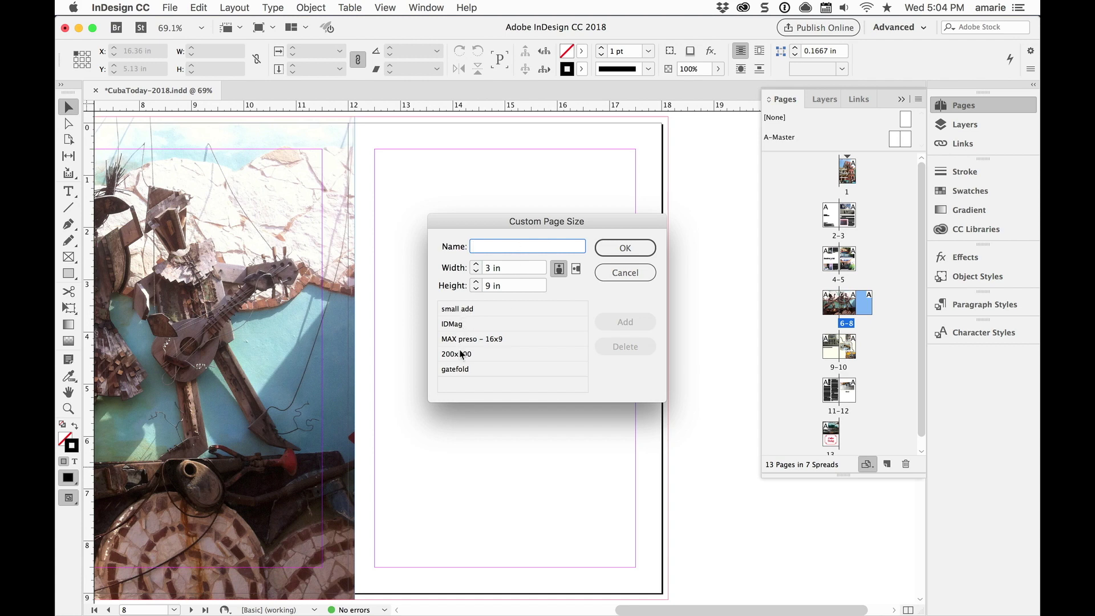
- Apply the gatefold page size to page 8
left_click(464, 371)
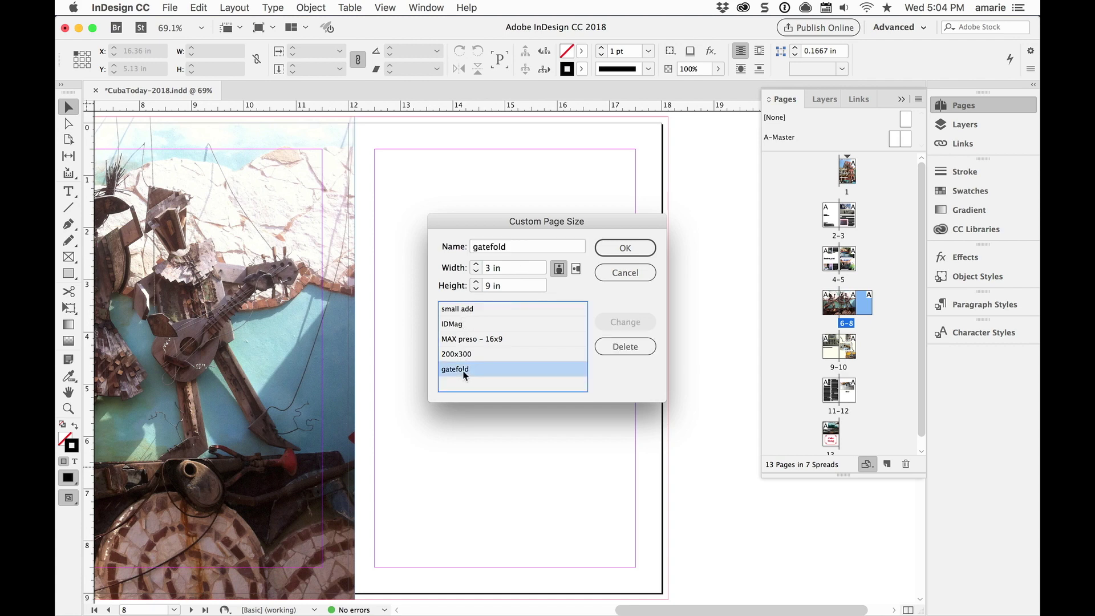
left_click(626, 248)
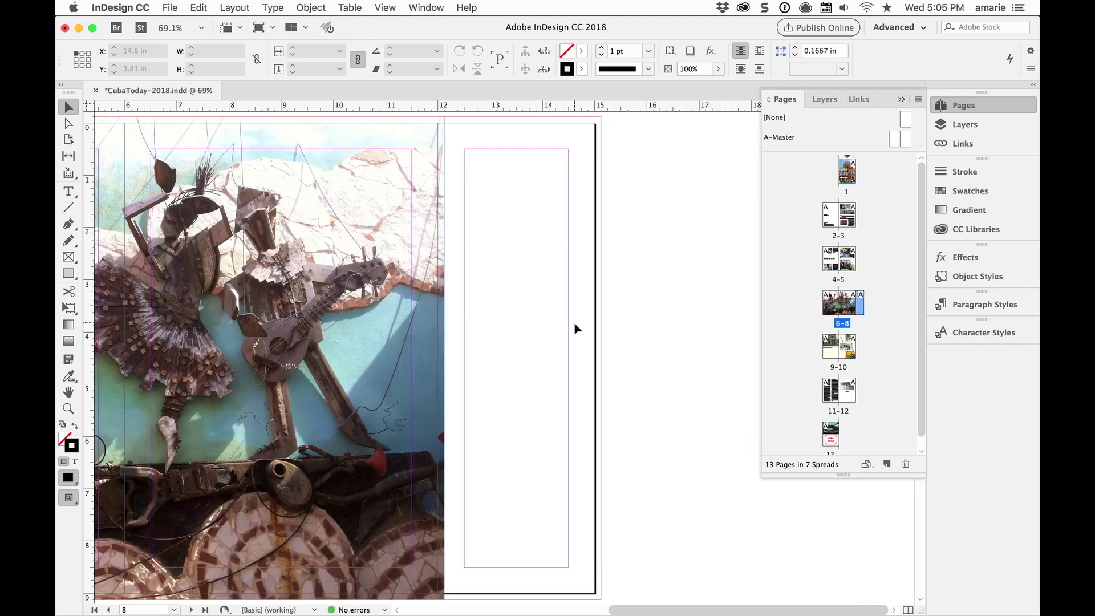
scroll(654, 420, "left", 10)
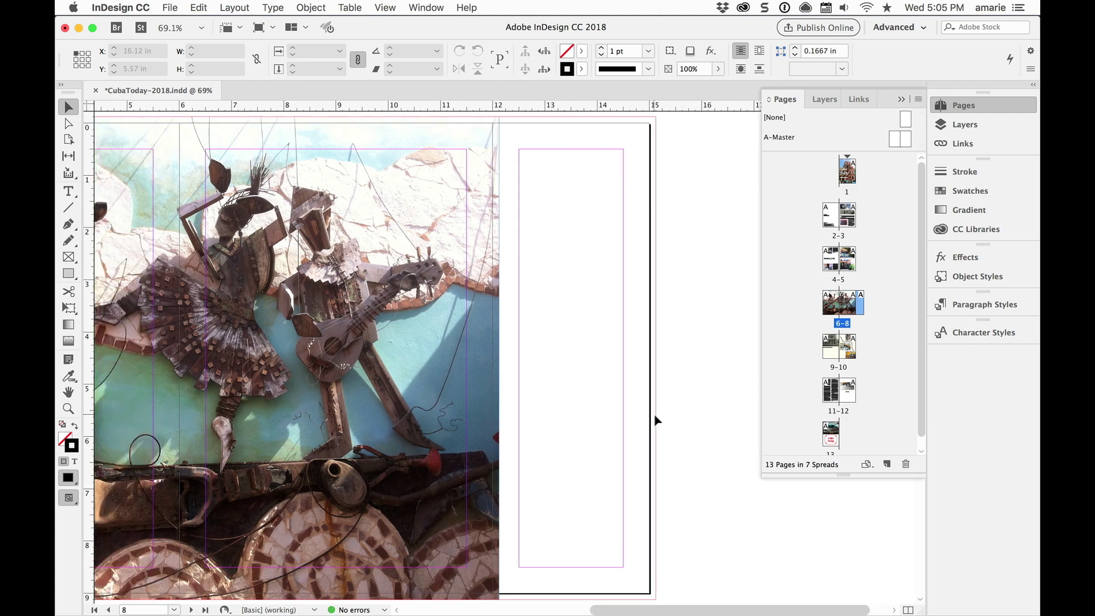
scroll(654, 420, "right", 7)
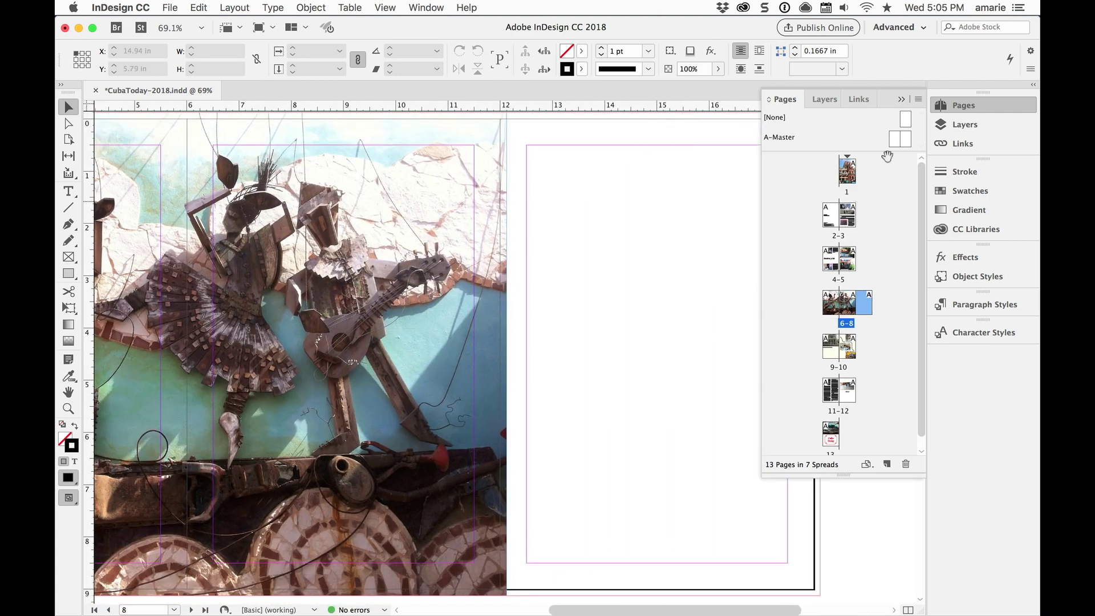
- Go to page 8 of the 6–8 spread
left_click(899, 98)
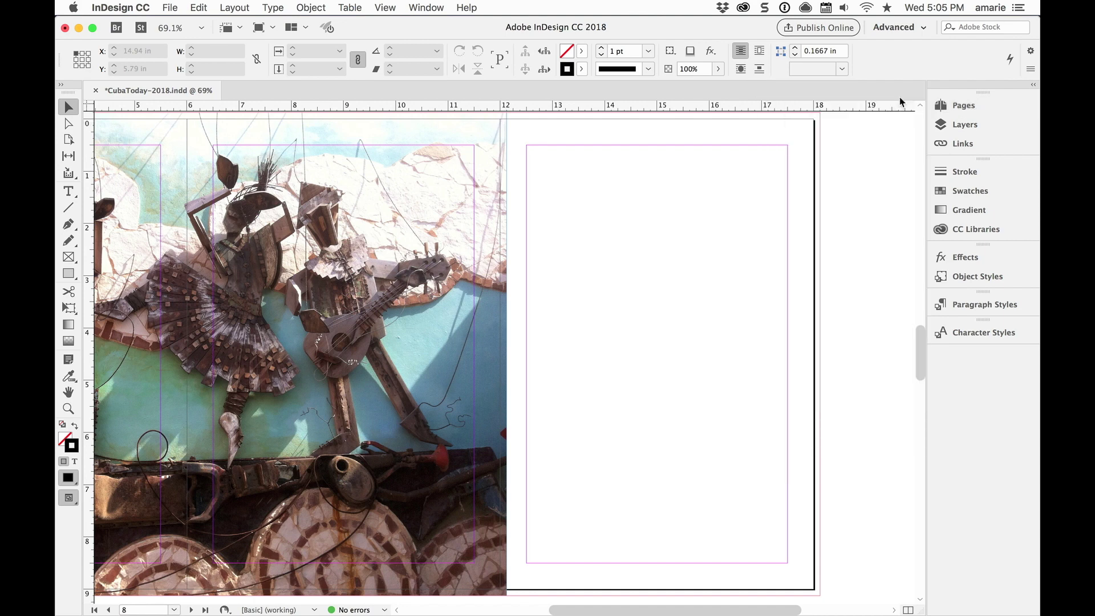
left_click(961, 107)
double_click(869, 317)
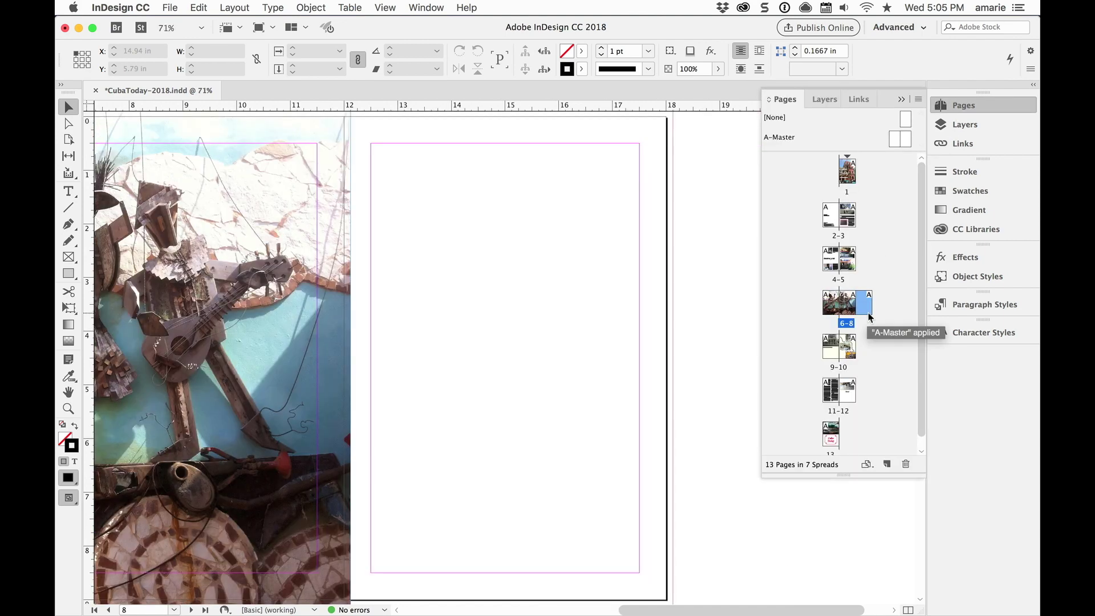
left_click(900, 98)
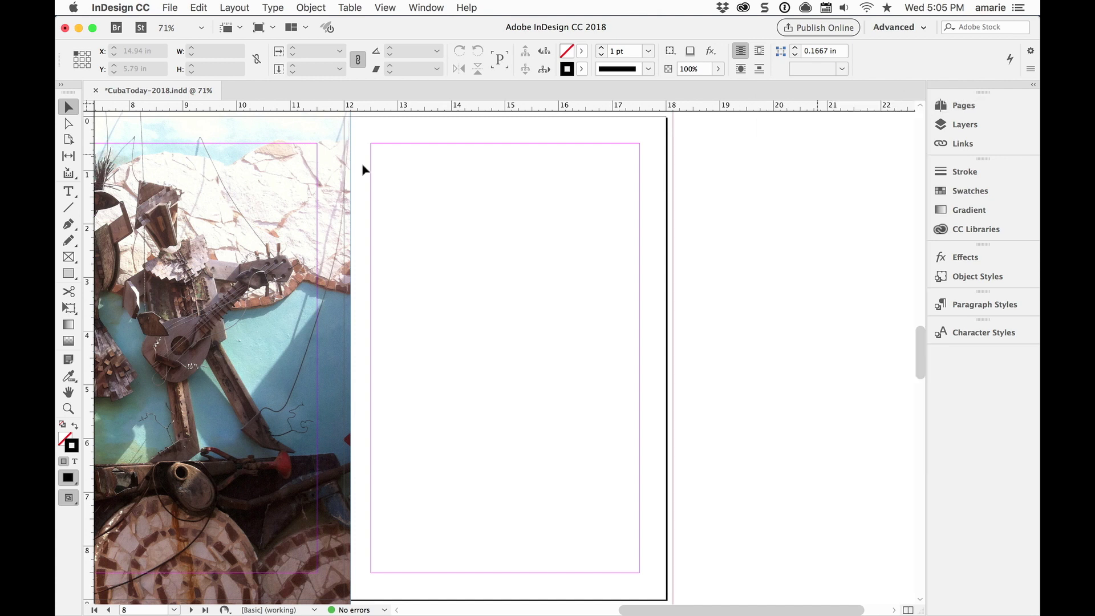
- Narrow page 8 with the Page tool to the 3 × 9 in gatefold size
left_click(68, 140)
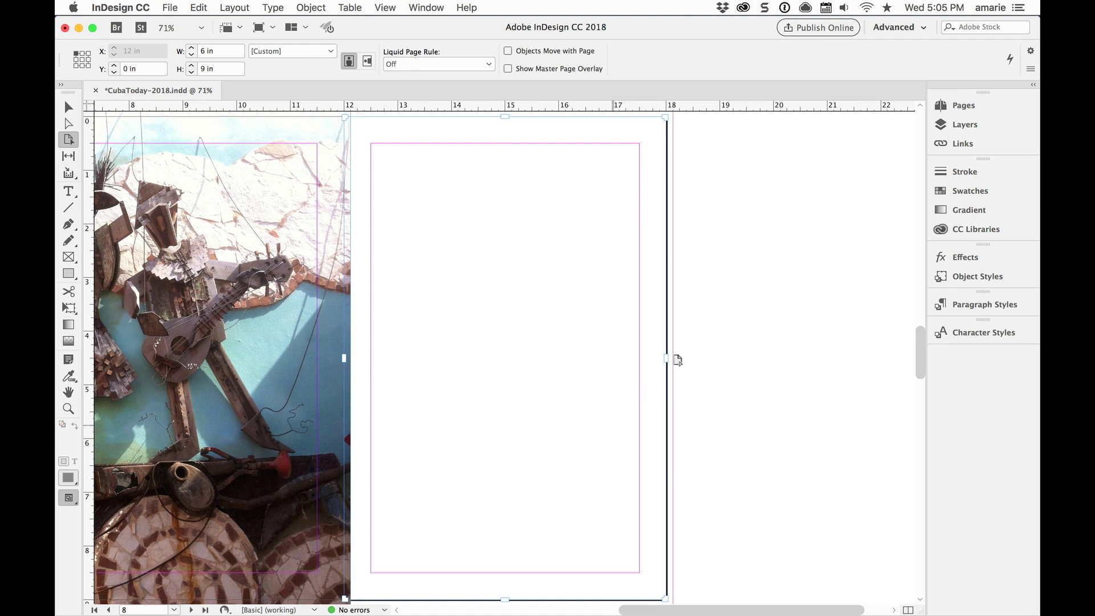
left_click_drag(666, 357, 546, 355)
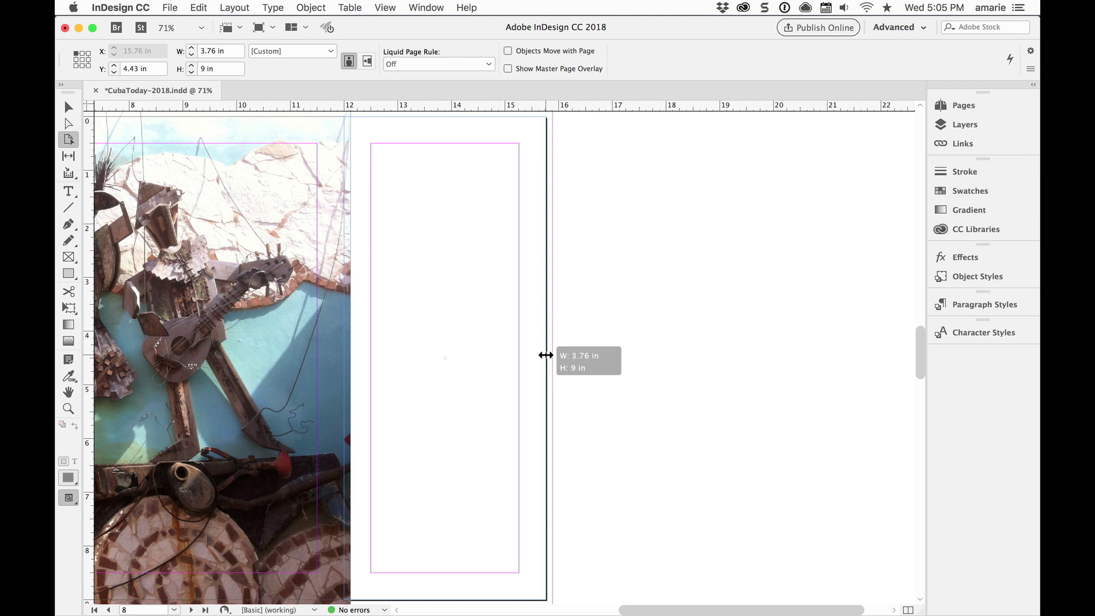
left_click_drag(545, 355, 597, 347)
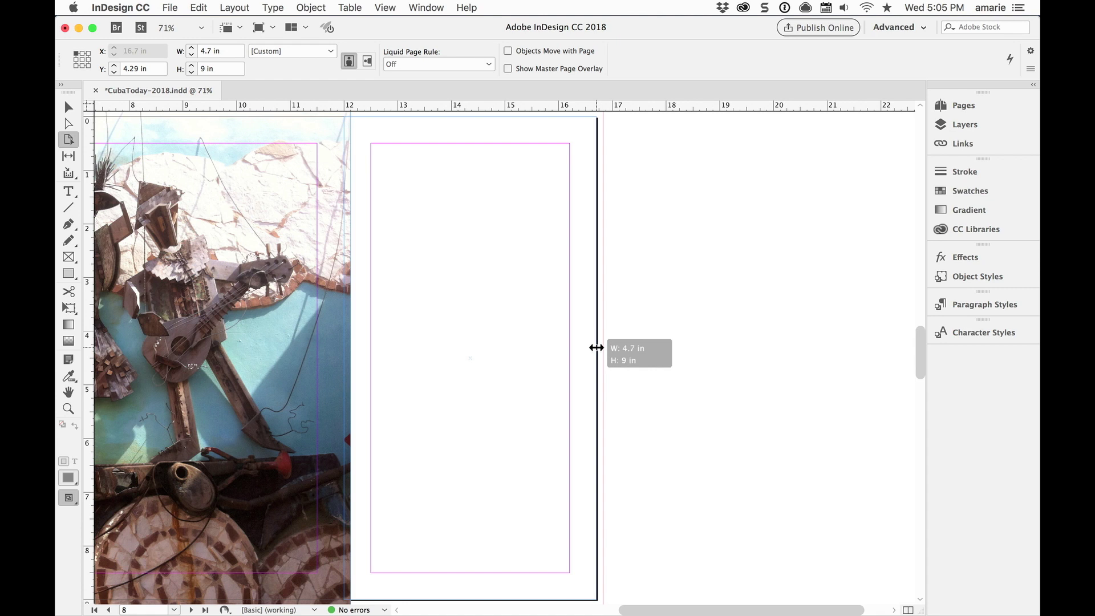
left_click_drag(596, 347, 557, 347)
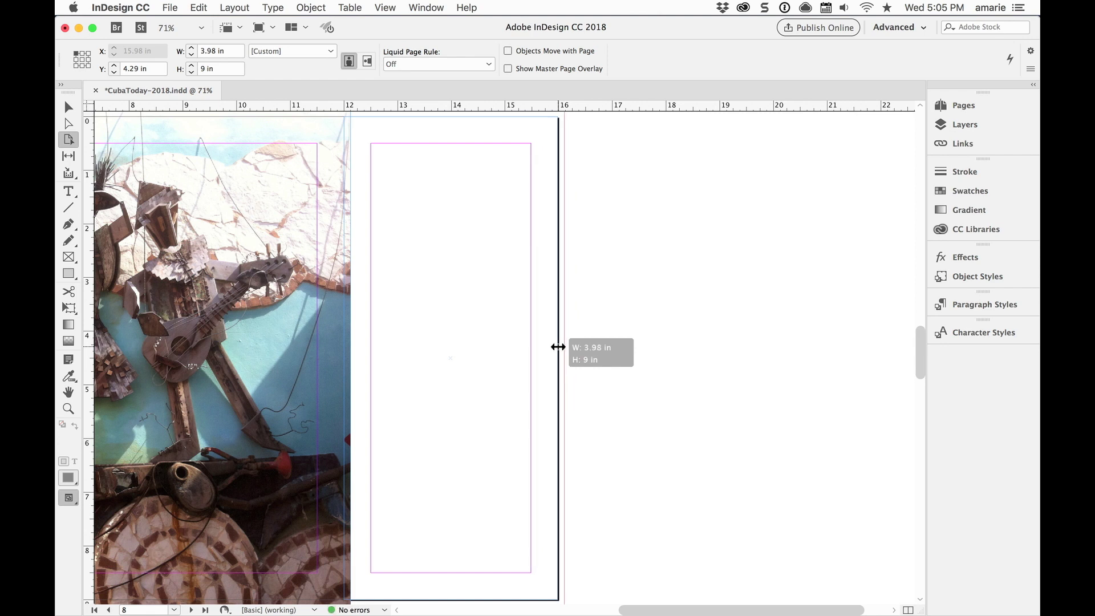
left_click_drag(558, 347, 506, 357)
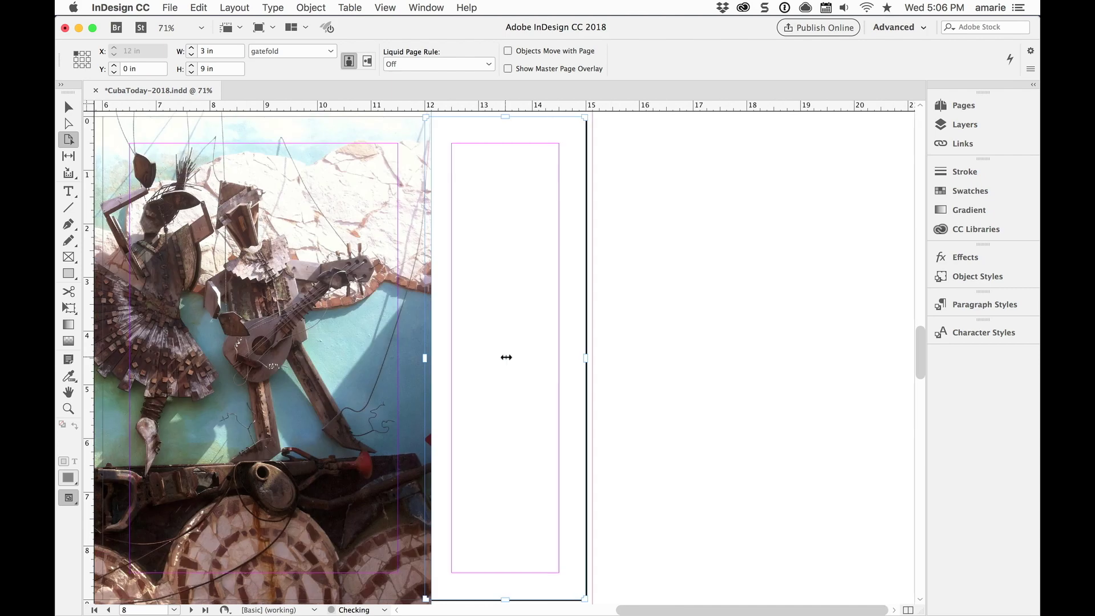
left_click(303, 52)
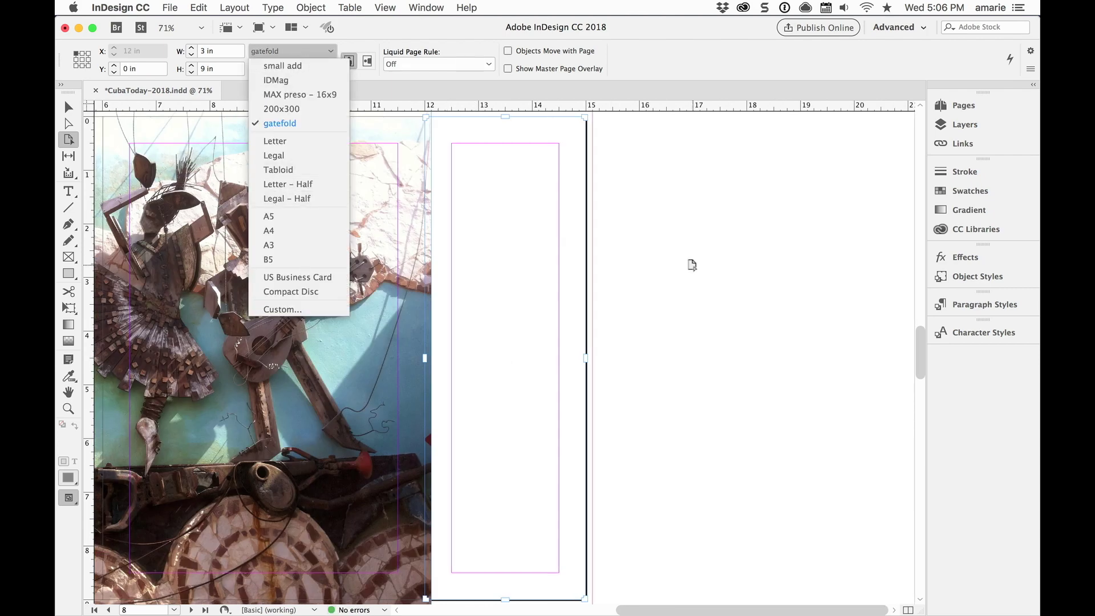
left_click(69, 107)
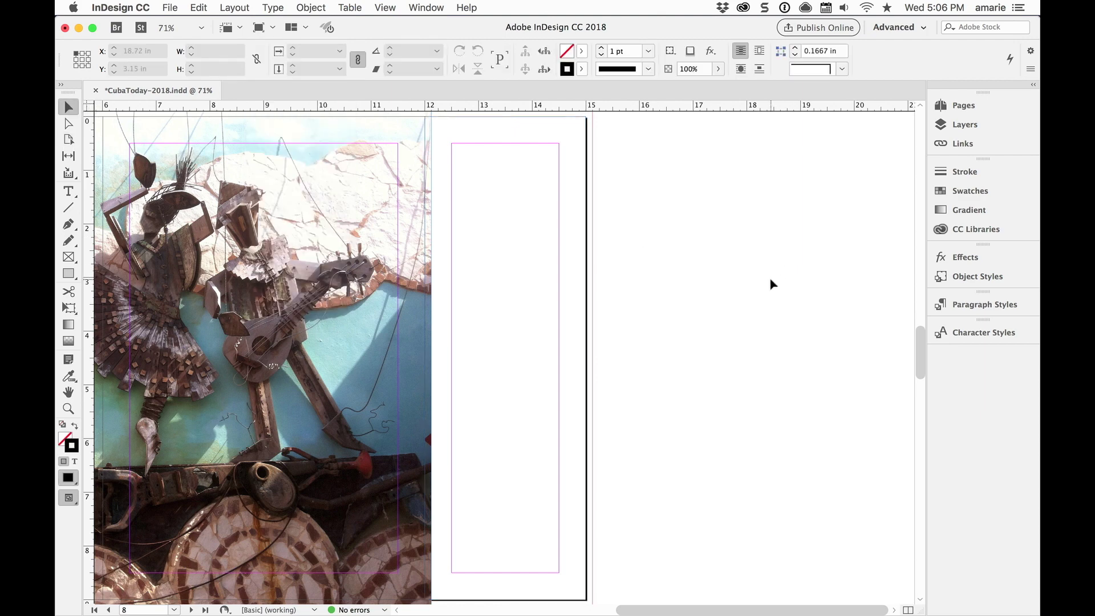
- Export the document to the Desktop as cuba.pdf with High Quality Print settings
key("super+e")
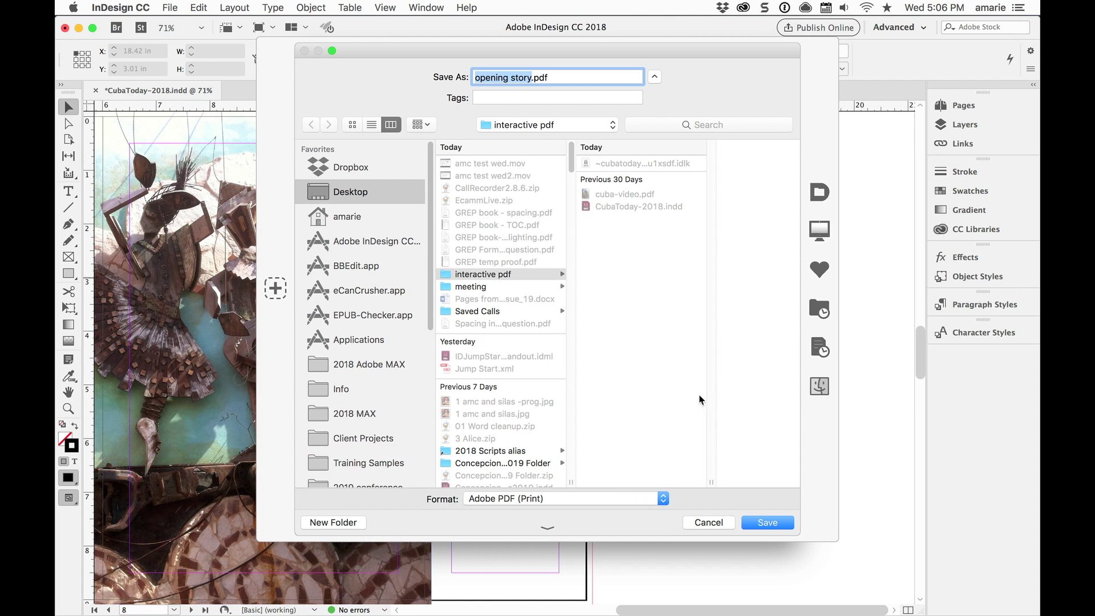
key("super+d")
type("cuba")
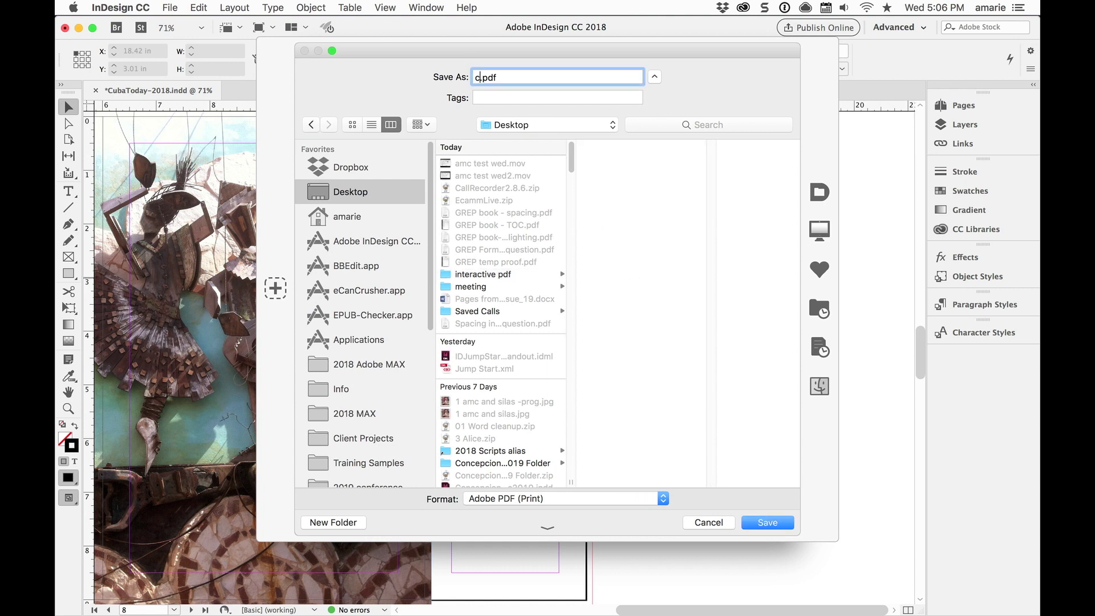
key("Return")
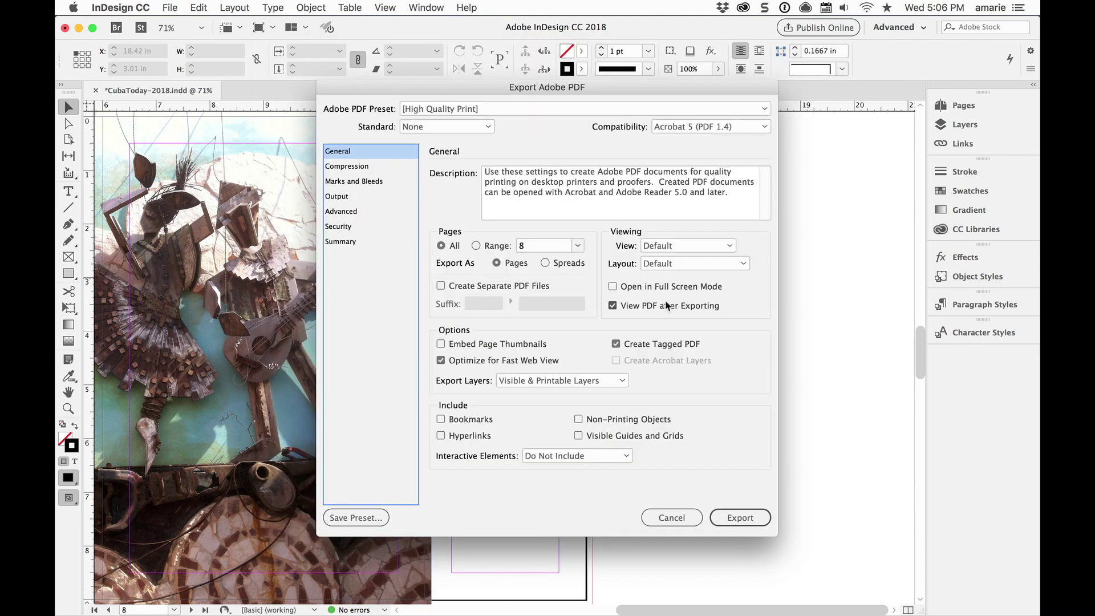
left_click(746, 519)
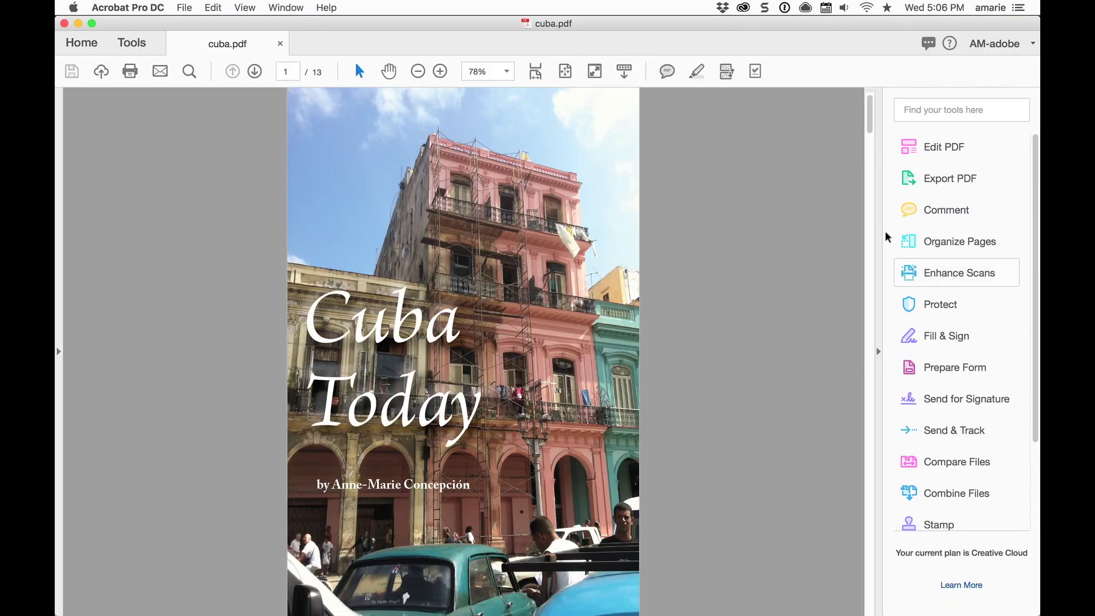
- Scroll cuba.pdf down to check the narrow page 8, then return to InDesign
left_click_drag(865, 137, 861, 402)
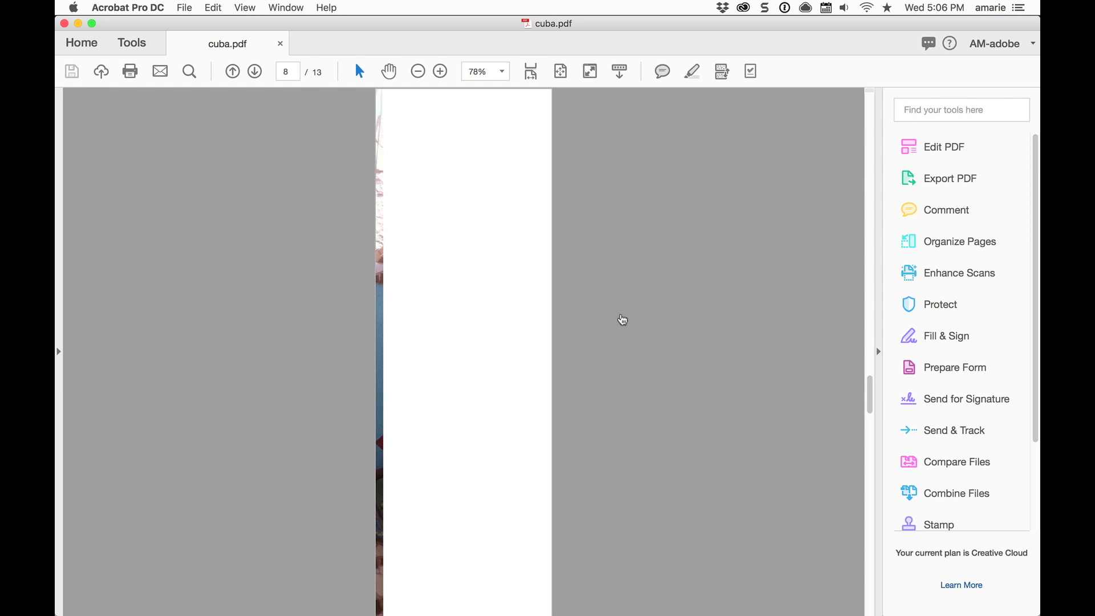
key("super+Tab")
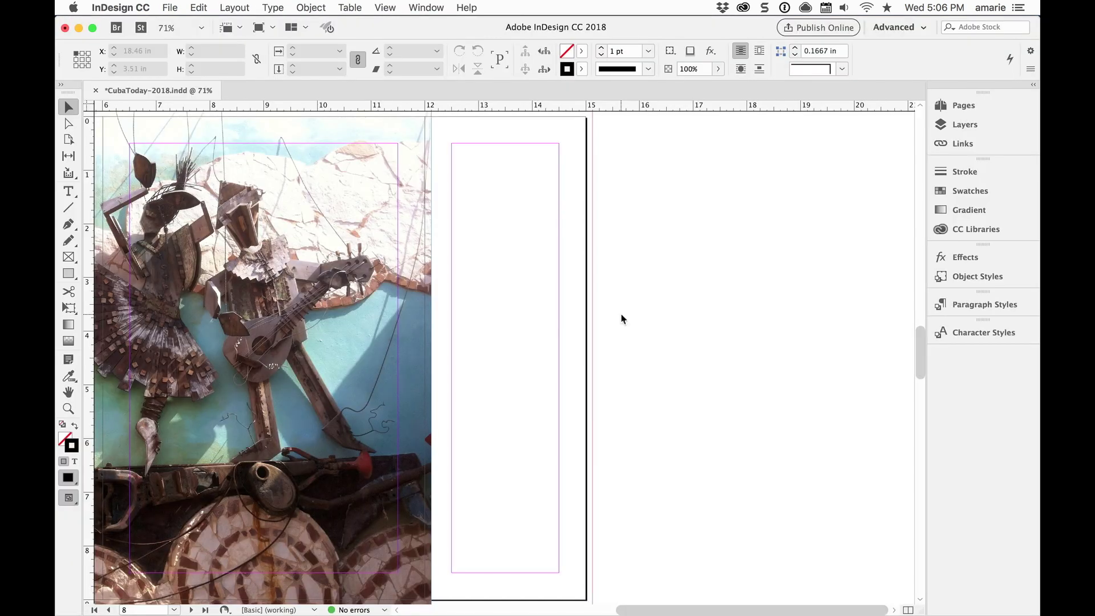
- Scroll to show page 7's mosaic photo beside the narrow, empty gatefold page 8
scroll(622, 318, "left", 7)
scroll(621, 319, "up", 5)
scroll(622, 319, "left", 3)
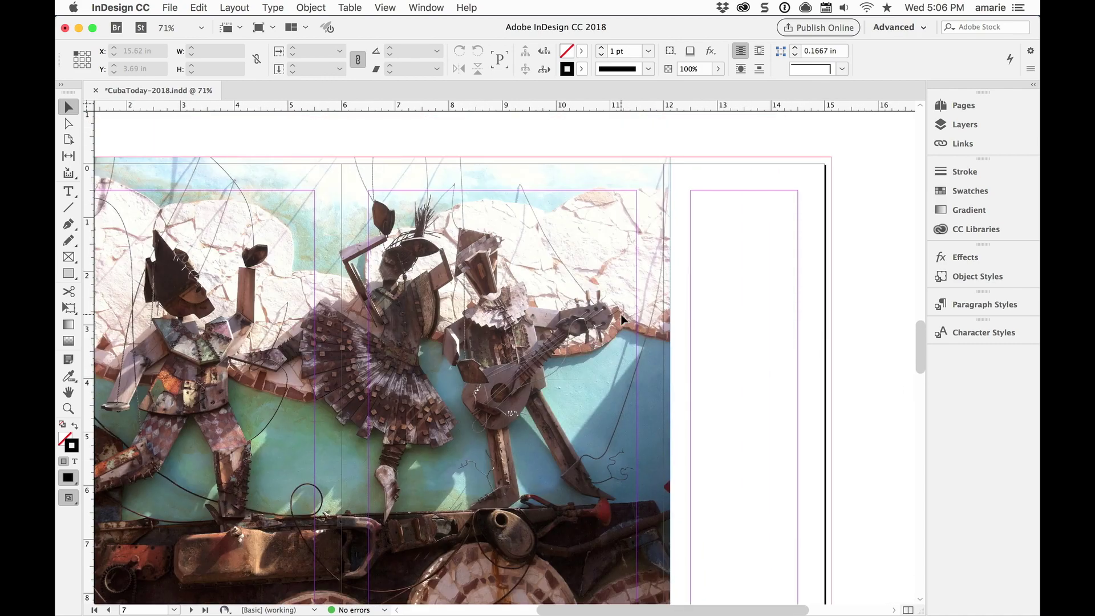